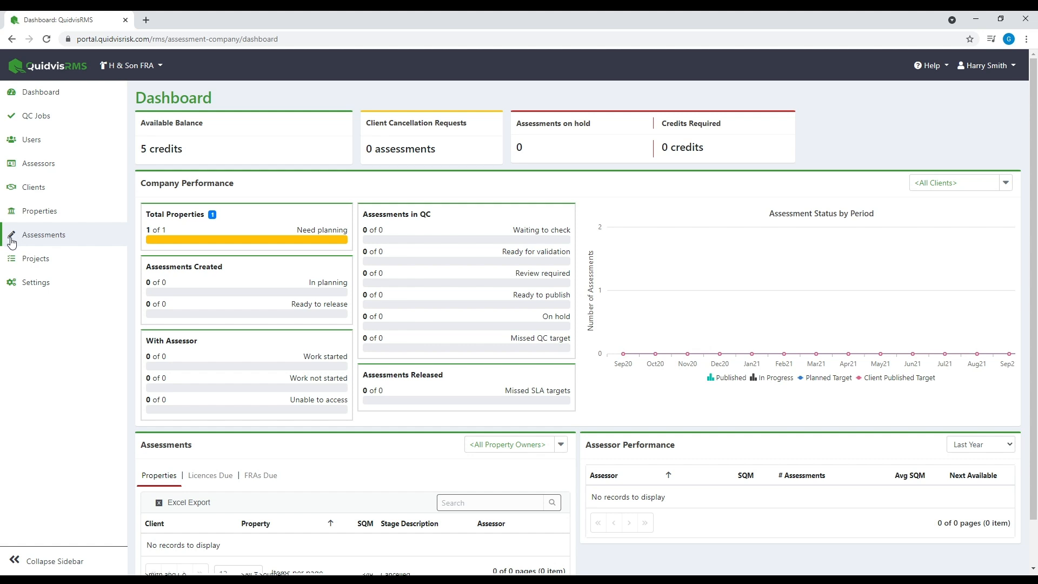
Open the assessment creation page and choose Smith and Co as the client.
{"action": "left_click", "coordinate": [11, 236]}
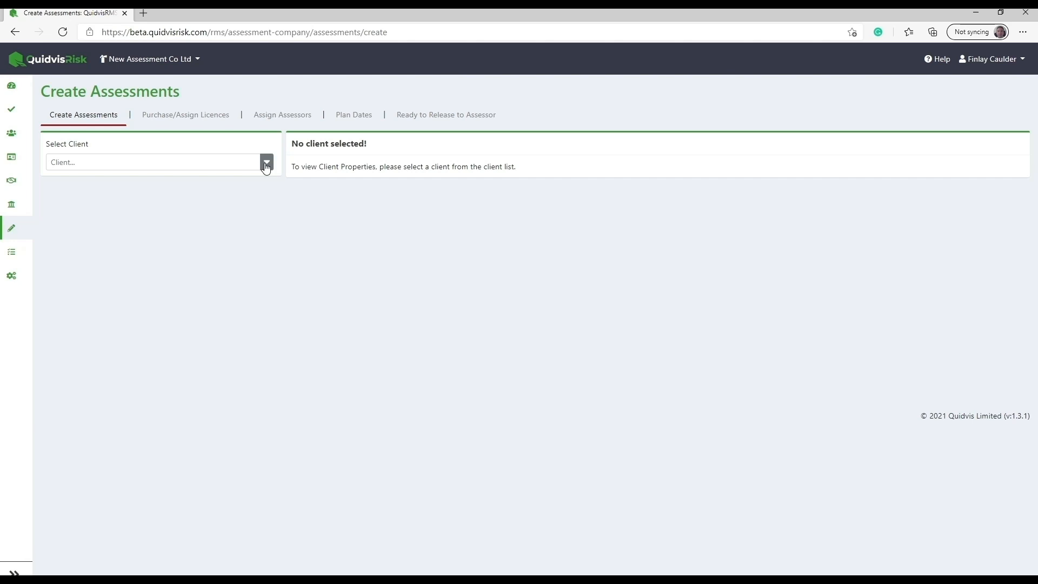
{"action": "left_click", "coordinate": [266, 163]}
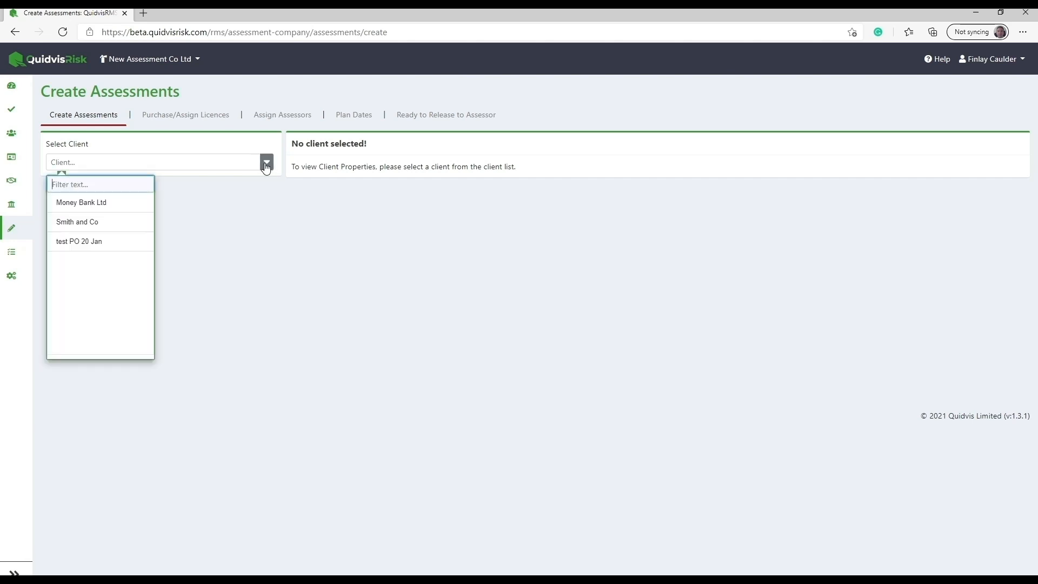
{"action": "left_click", "coordinate": [103, 222]}
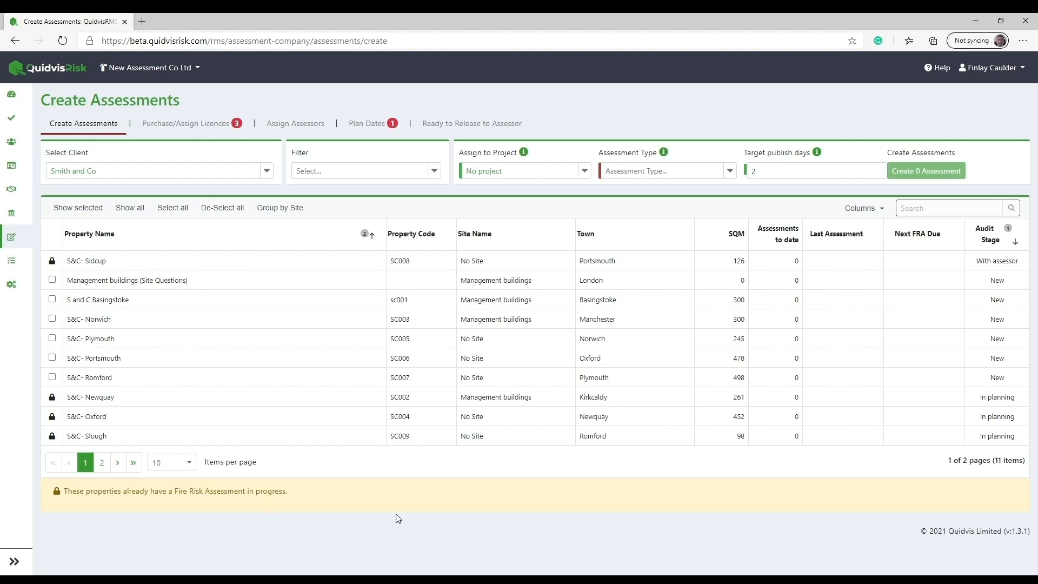
Sort the property list by Site Name, ending with an ascending sort on Property Name.
{"action": "left_click", "coordinate": [497, 241]}
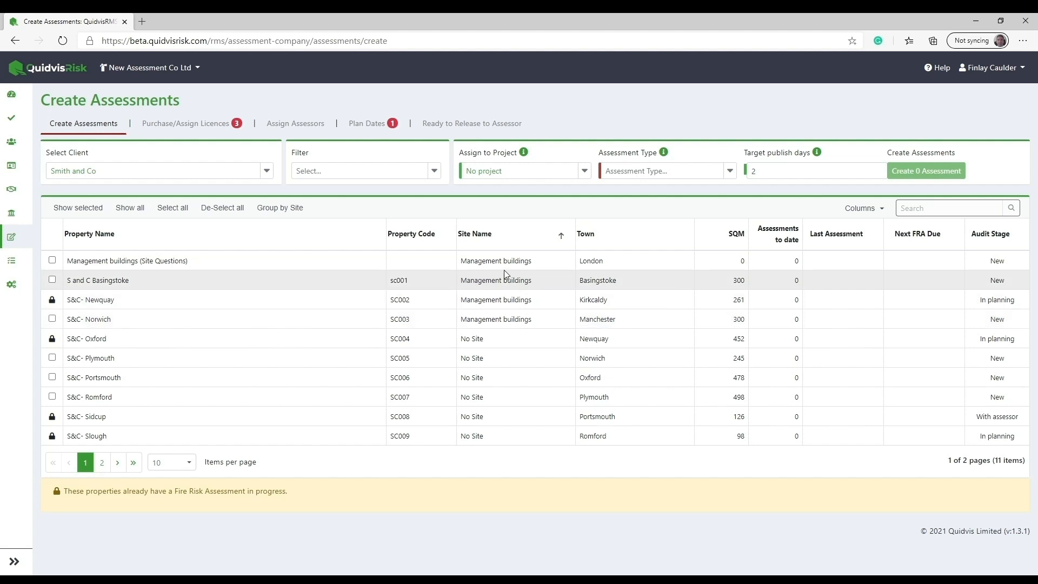
{"action": "left_click", "coordinate": [506, 242]}
{"action": "left_click", "coordinate": [275, 247]}
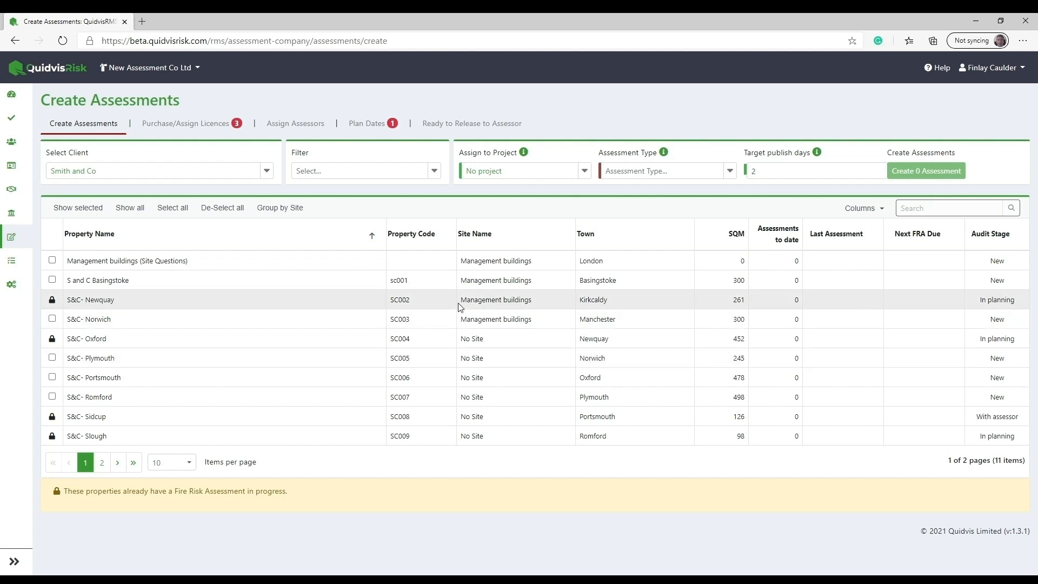
Filter the property list to show only properties at the New assessment stage.
{"action": "left_click", "coordinate": [434, 172]}
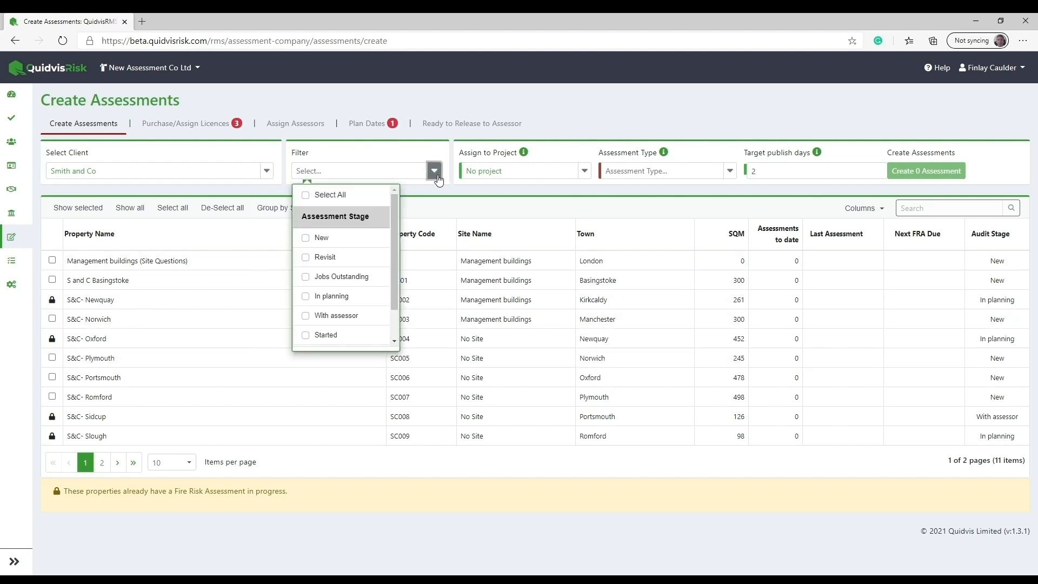
{"action": "left_click", "coordinate": [348, 246]}
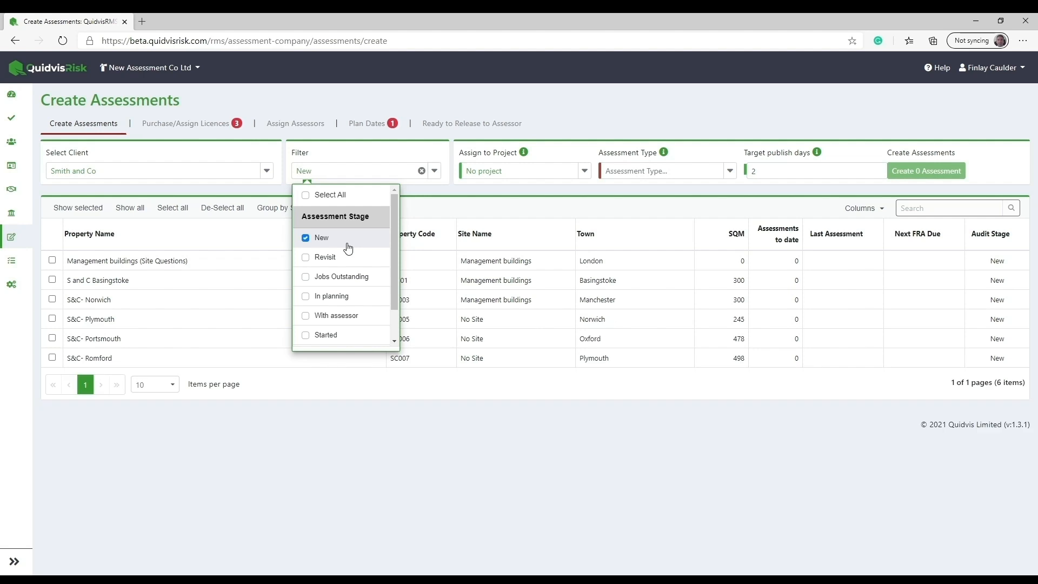
{"action": "left_click", "coordinate": [476, 209]}
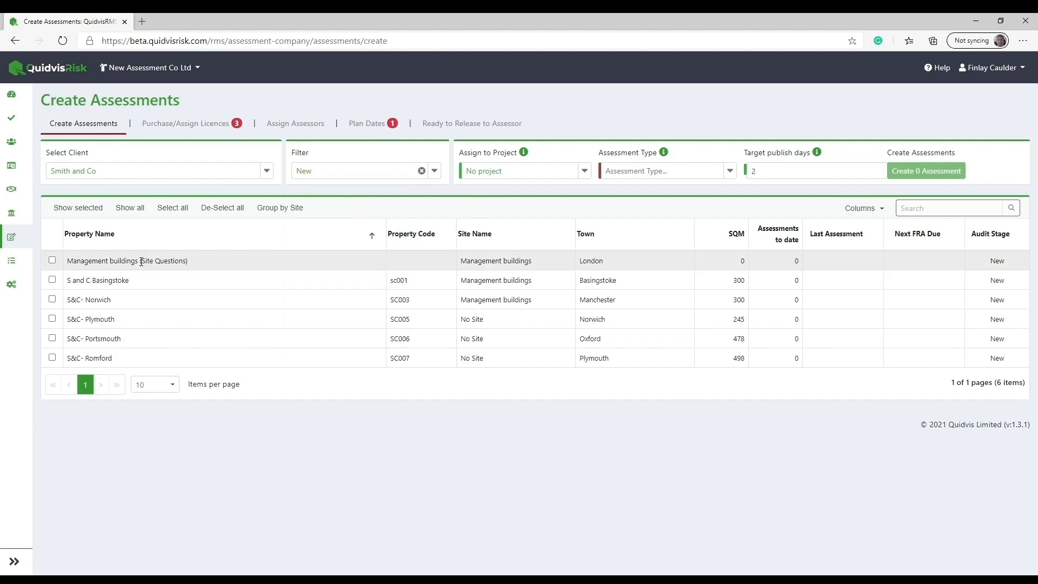
Try selecting and deselecting all properties, leaving only S&C- Plymouth selected for assessment.
{"action": "left_click", "coordinate": [173, 210]}
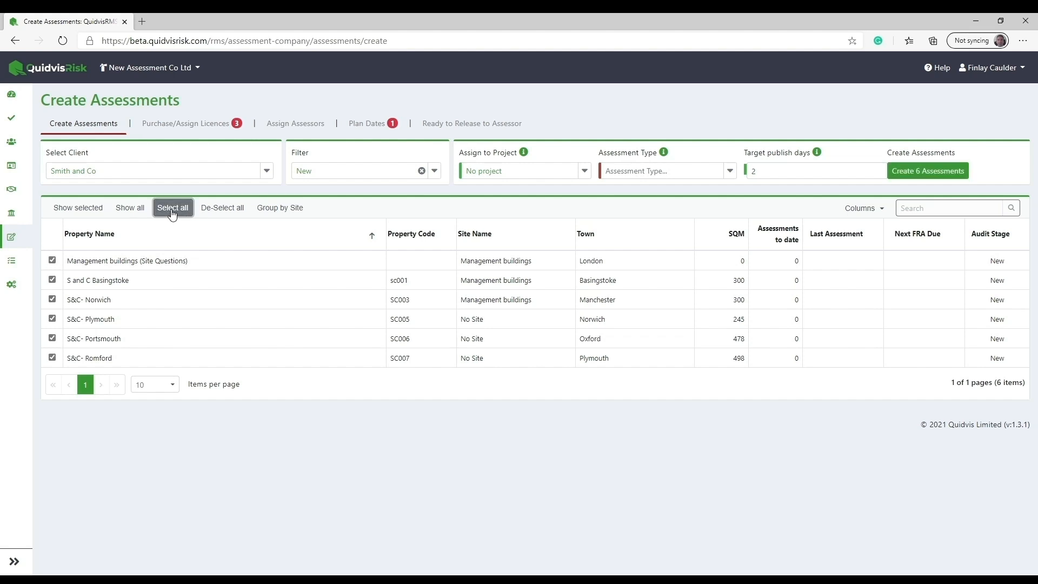
{"action": "left_click", "coordinate": [217, 210]}
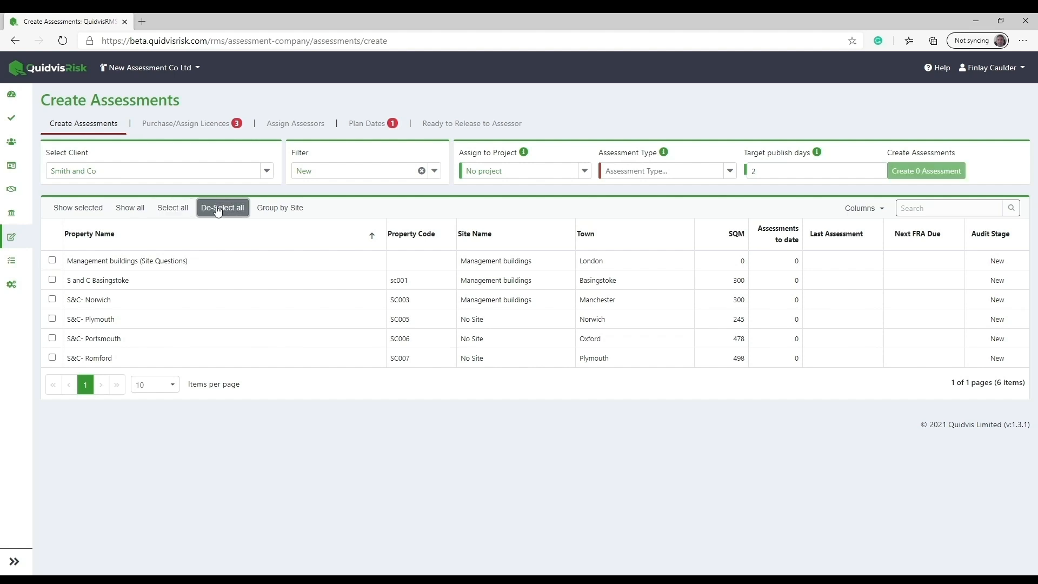
{"action": "left_click", "coordinate": [92, 319]}
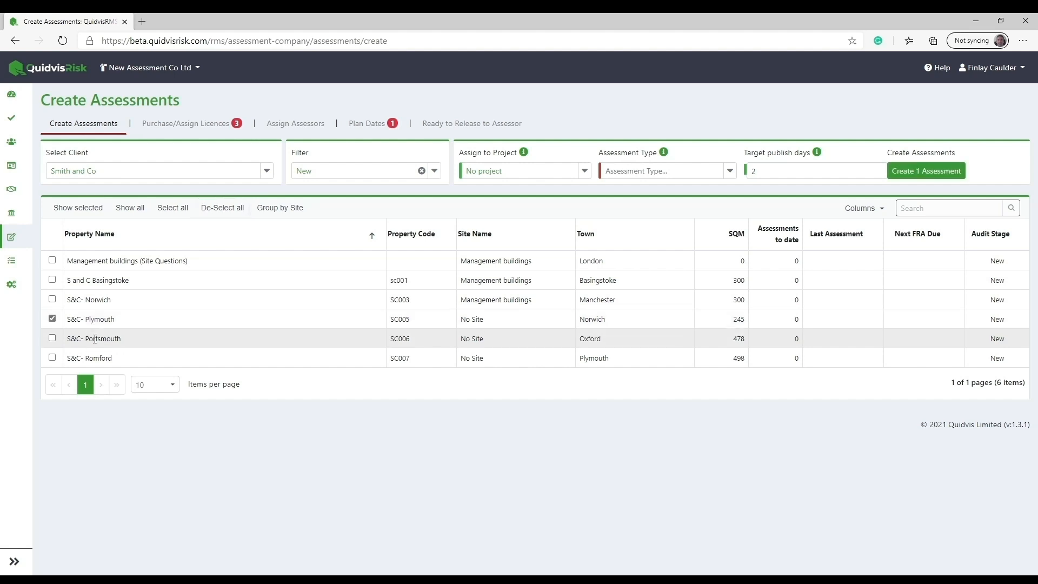
{"action": "left_click", "coordinate": [108, 338]}
{"action": "left_click", "coordinate": [103, 358]}
{"action": "left_click", "coordinate": [114, 357]}
{"action": "left_click", "coordinate": [127, 339]}
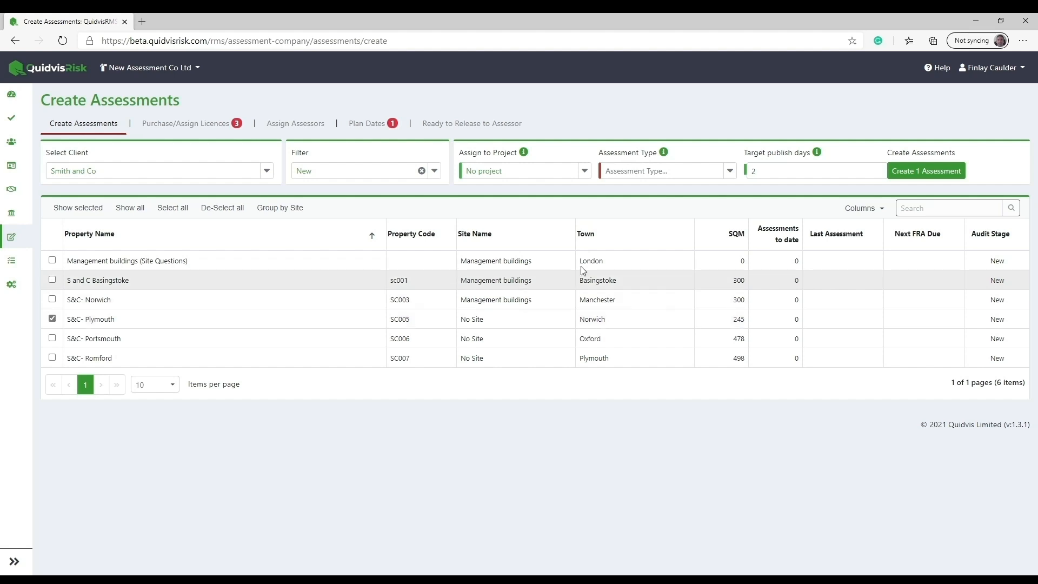
Check the available project options and read the help on assigning assessments to a project.
{"action": "left_click", "coordinate": [583, 172]}
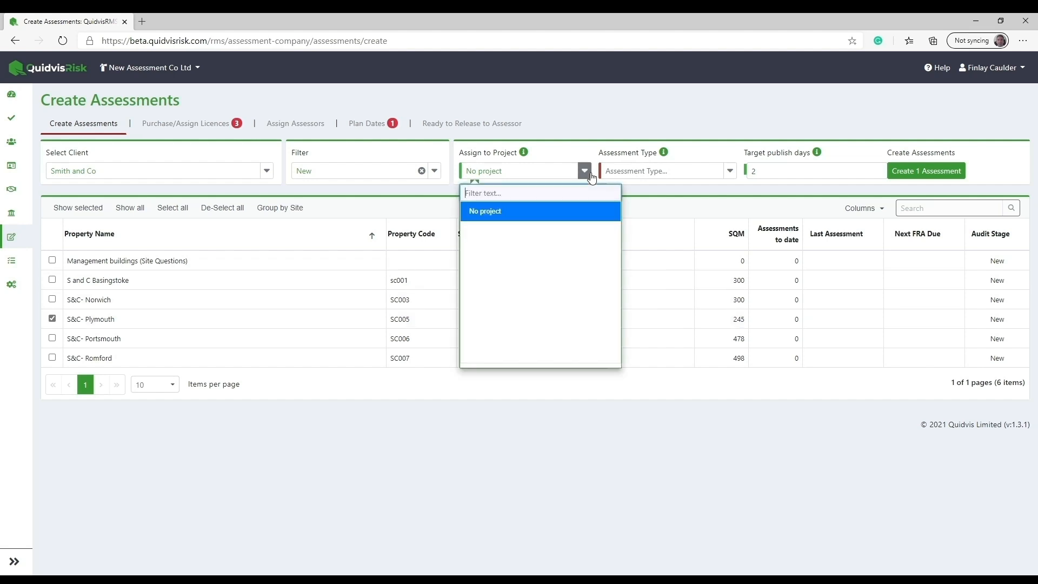
{"action": "left_click", "coordinate": [523, 153]}
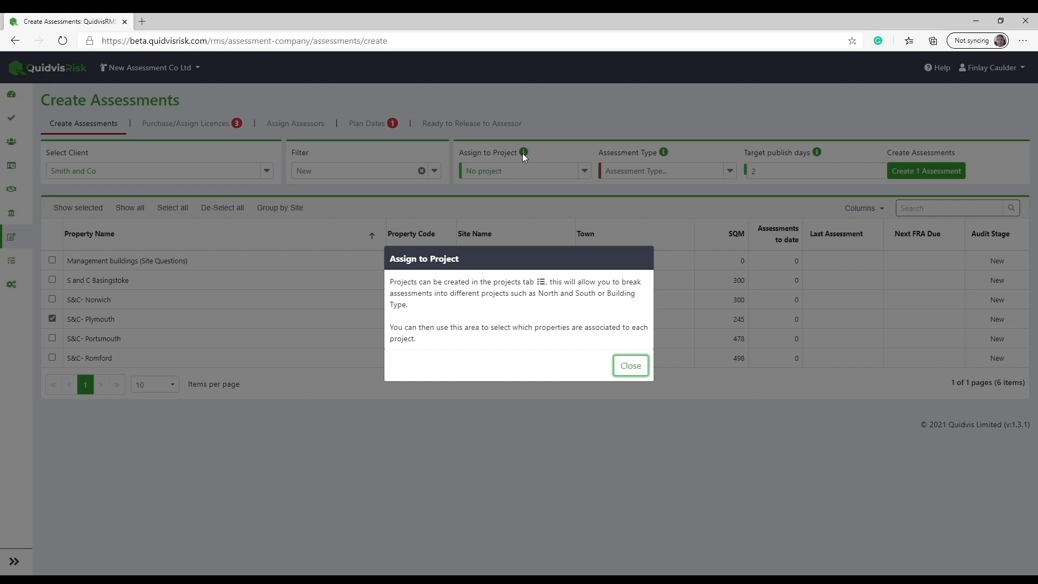
{"action": "left_click", "coordinate": [638, 368]}
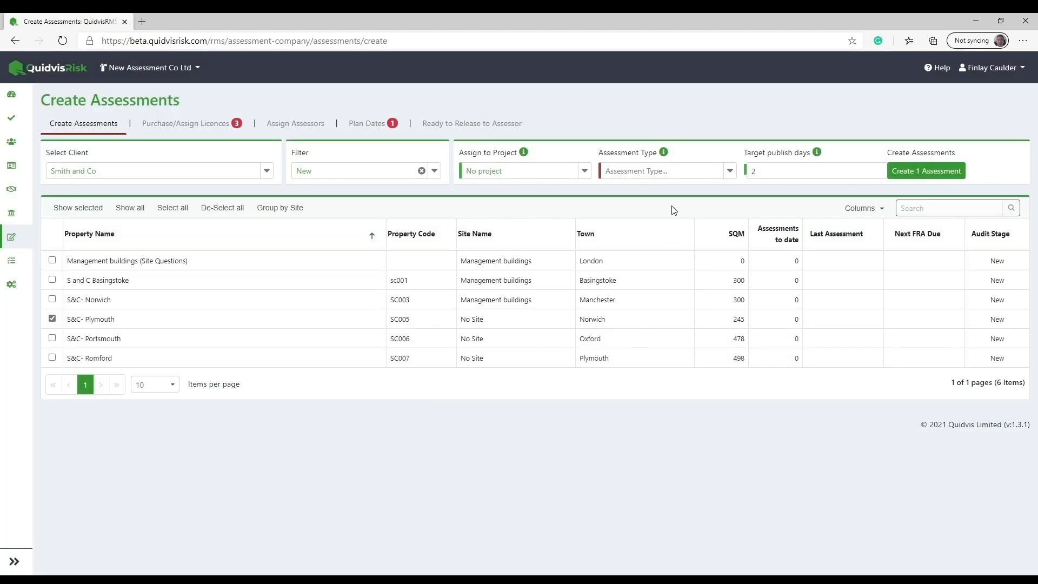
Set the assessment type to Standard intrusive and review the assessment type descriptions.
{"action": "left_click", "coordinate": [731, 172]}
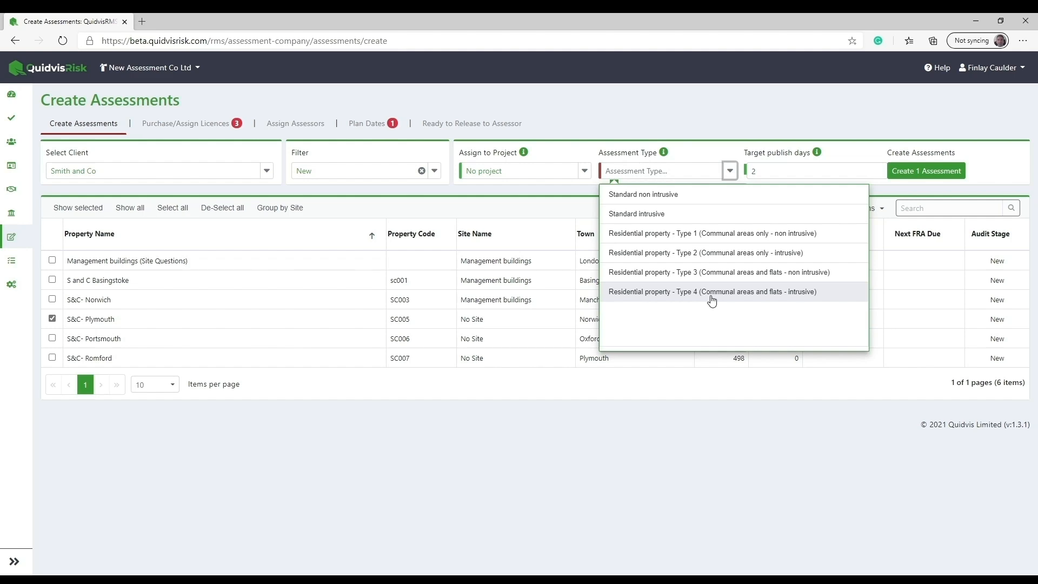
{"action": "left_click", "coordinate": [657, 212]}
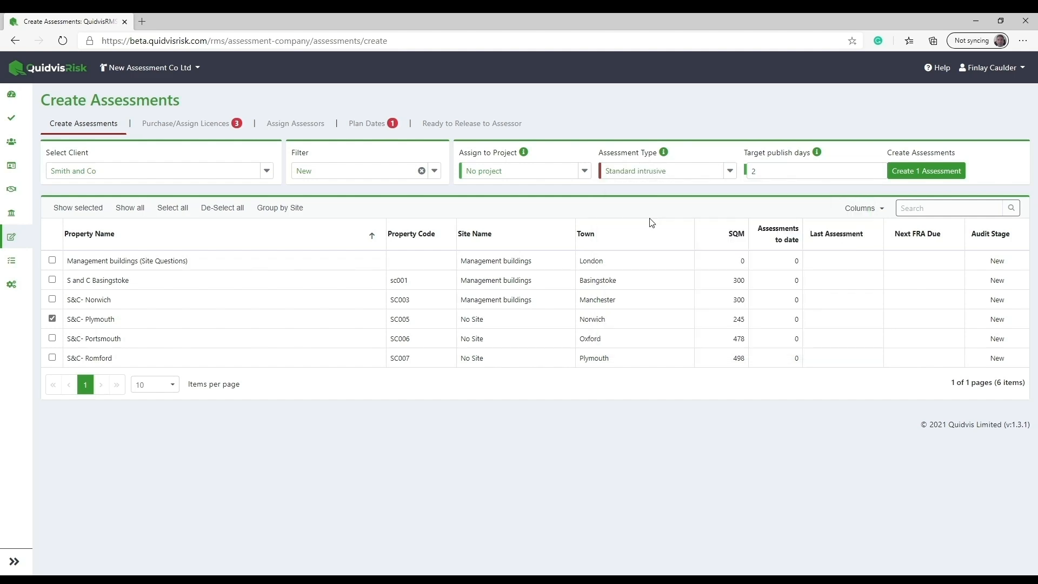
{"action": "left_click", "coordinate": [664, 153]}
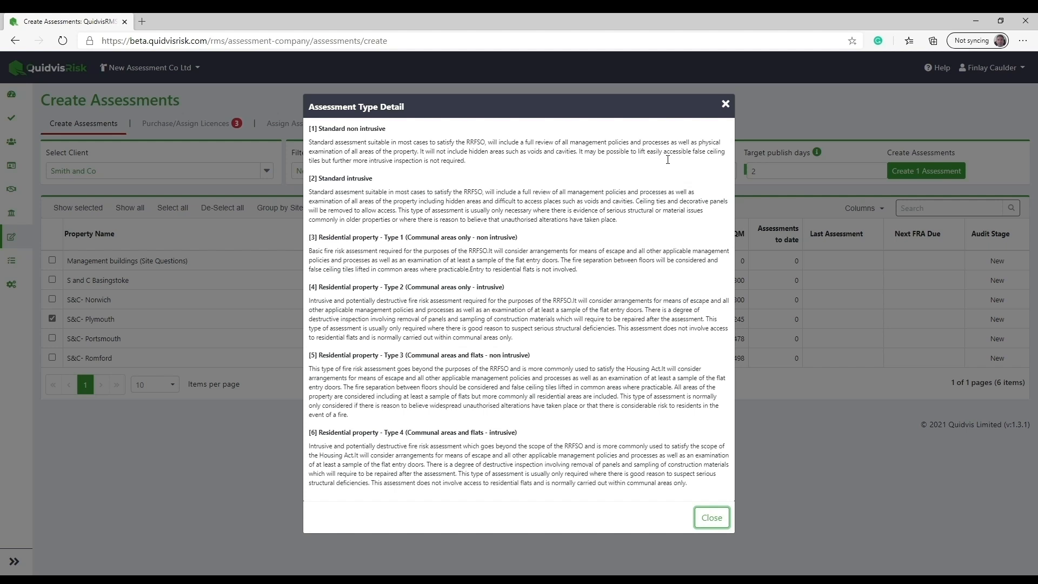
{"action": "left_click", "coordinate": [725, 105]}
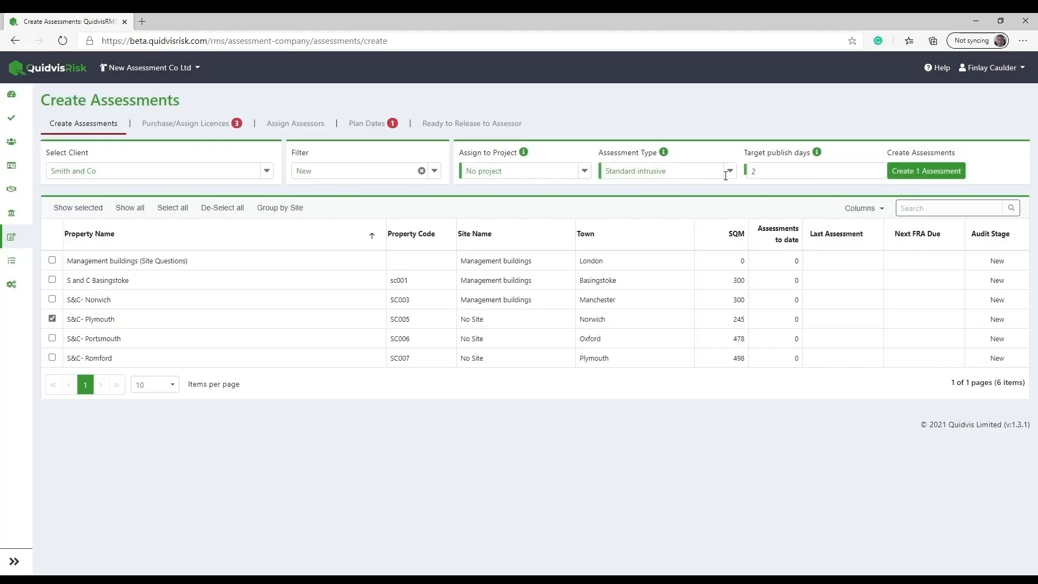
Set the target publish days to 3 and create the assessment for S&C- Plymouth.
{"action": "double_click", "coordinate": [767, 174]}
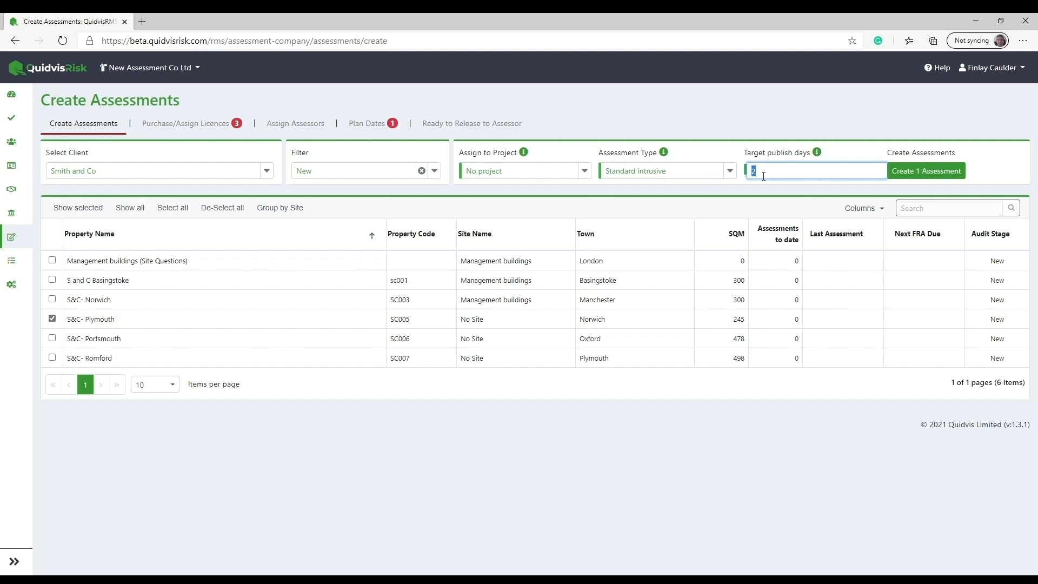
{"action": "type", "text": "3"}
{"action": "left_click", "coordinate": [912, 175]}
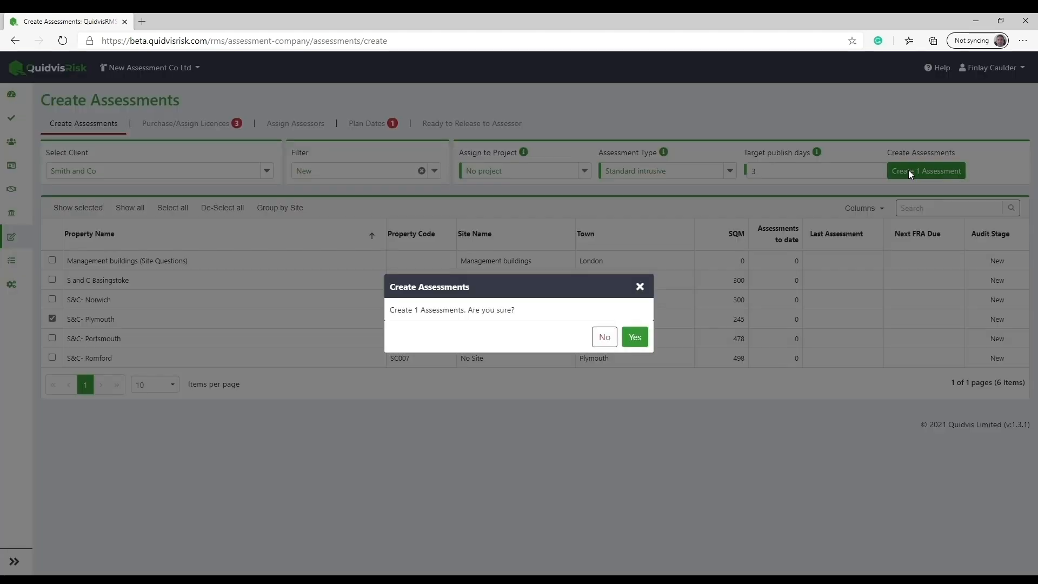
{"action": "left_click", "coordinate": [635, 337]}
Go to licence assignment, review the licence type details including the Standard licence explanation, and choose QRMS Total for Smith and Co.
{"action": "left_click", "coordinate": [224, 126]}
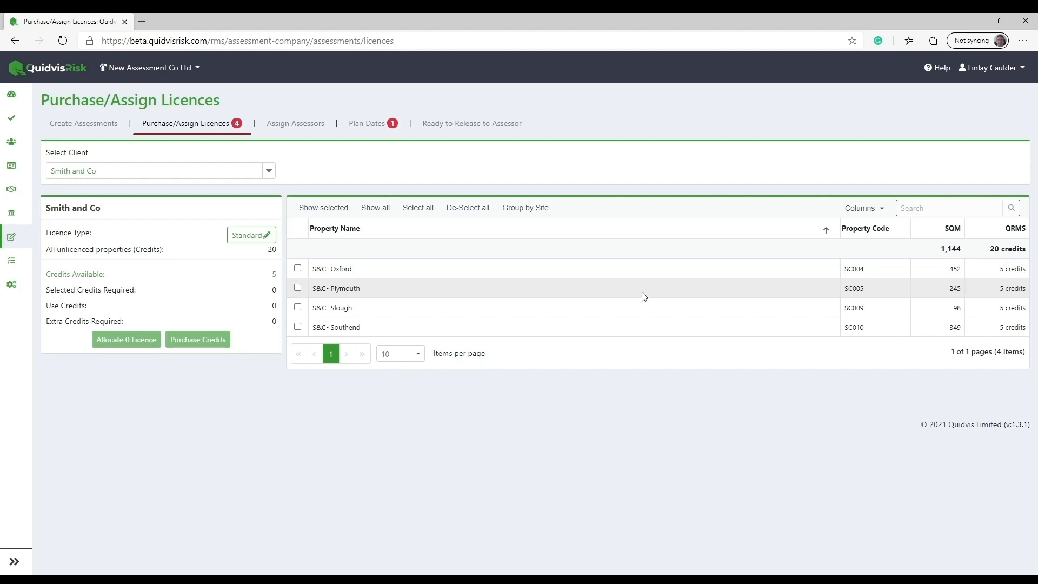
{"action": "left_click", "coordinate": [250, 235]}
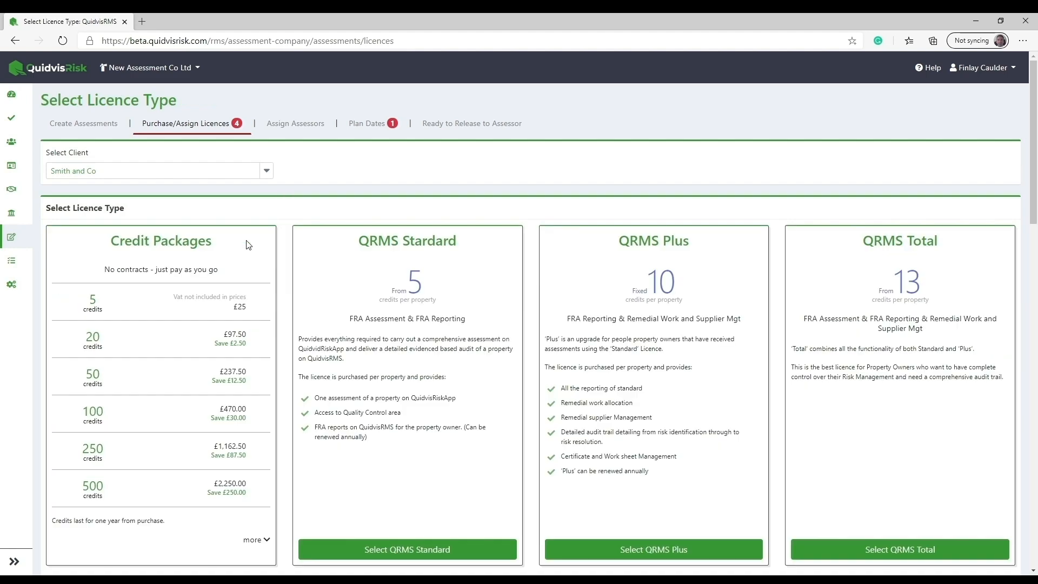
{"action": "scroll", "coordinate": [415, 409], "scroll_direction": "down", "scroll_amount": 4}
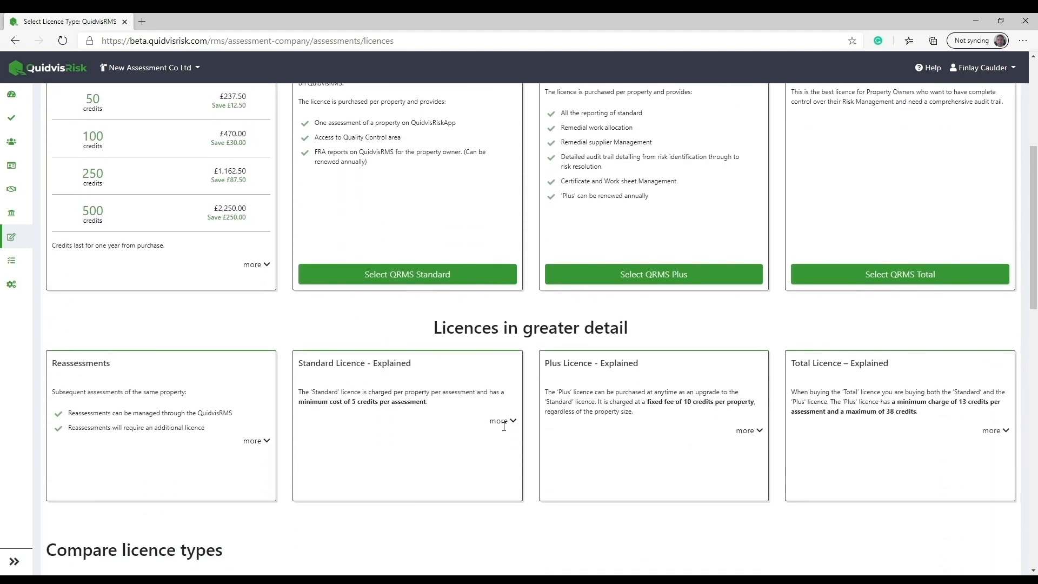
{"action": "left_click", "coordinate": [503, 422]}
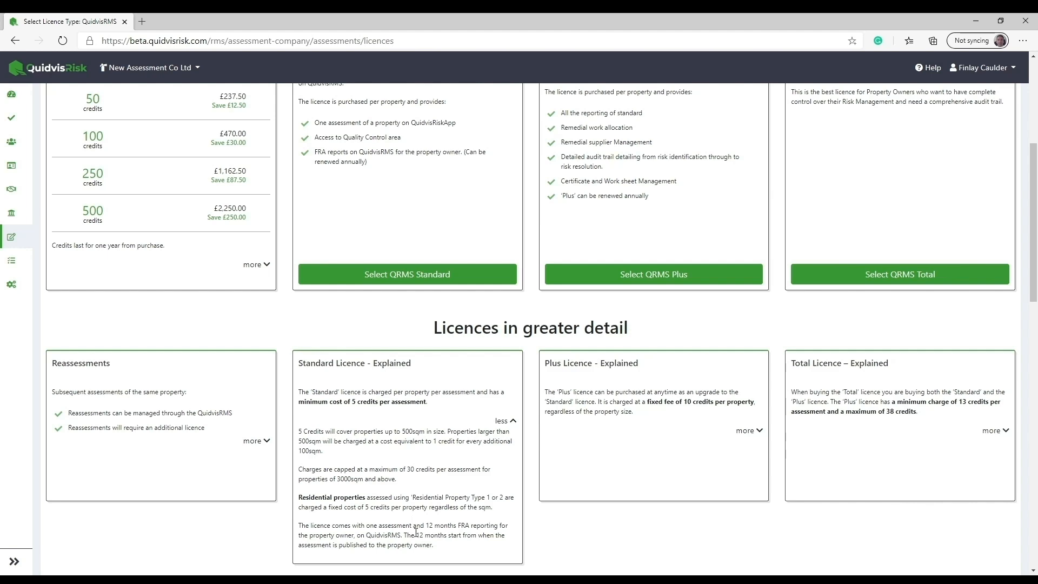
{"action": "scroll", "coordinate": [400, 517], "scroll_direction": "up", "scroll_amount": 5}
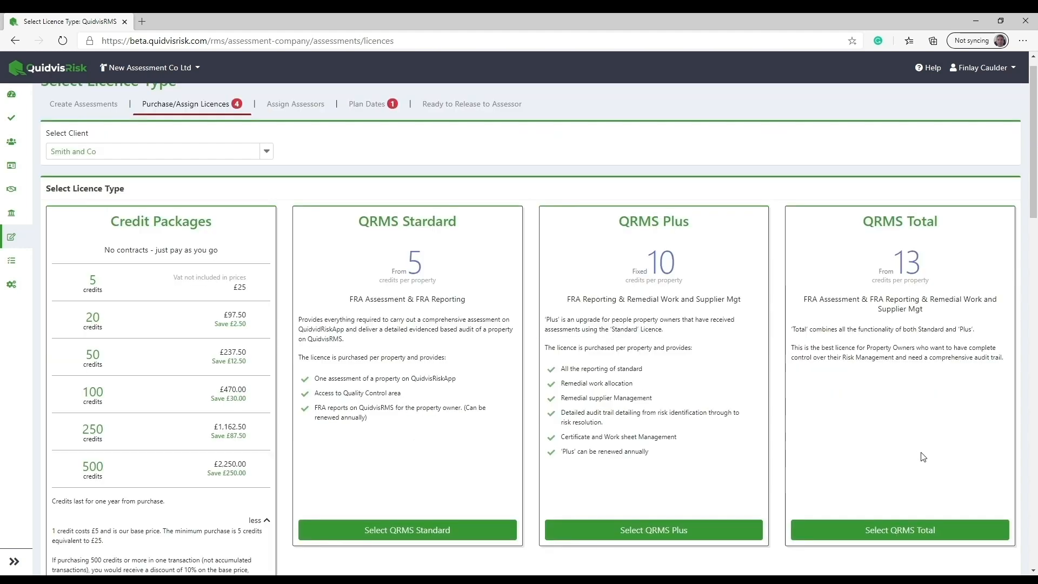
{"action": "left_click", "coordinate": [951, 533]}
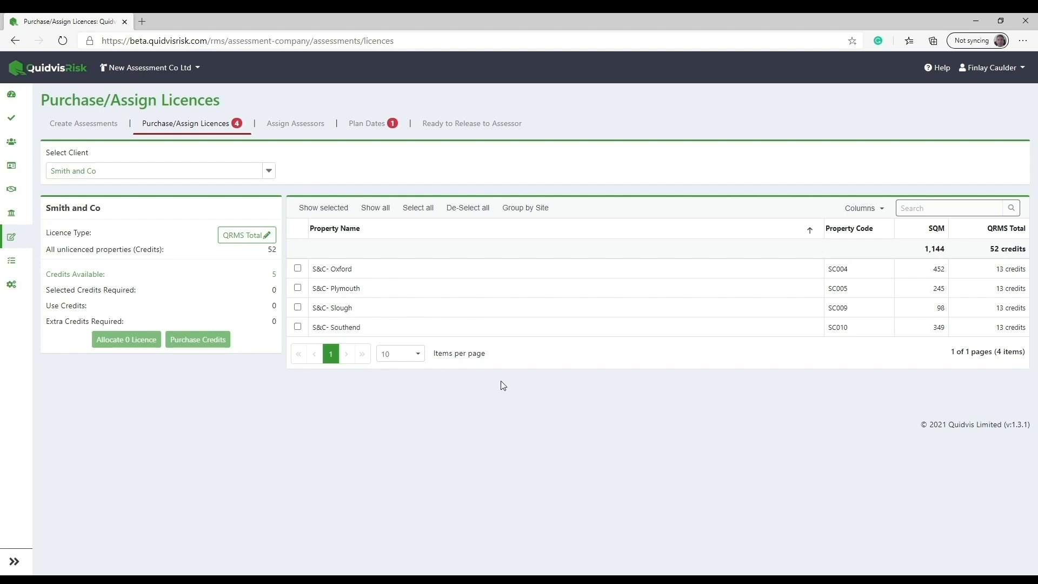
Select only the S&C- Oxford property for licensing, clearing S&C- Plymouth from the selection.
{"action": "left_click", "coordinate": [297, 269]}
{"action": "left_click", "coordinate": [298, 288]}
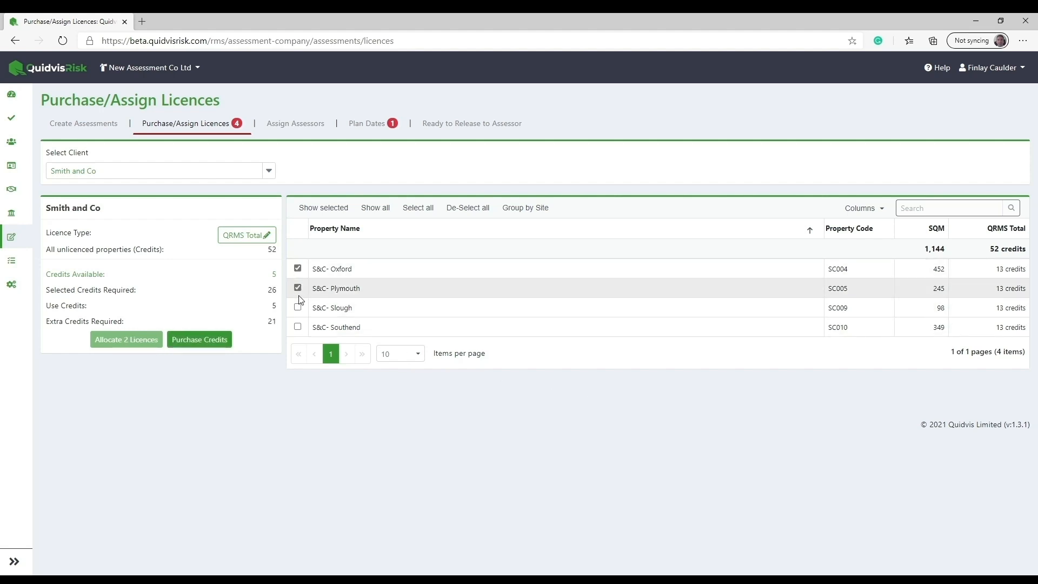
{"action": "left_click", "coordinate": [304, 287]}
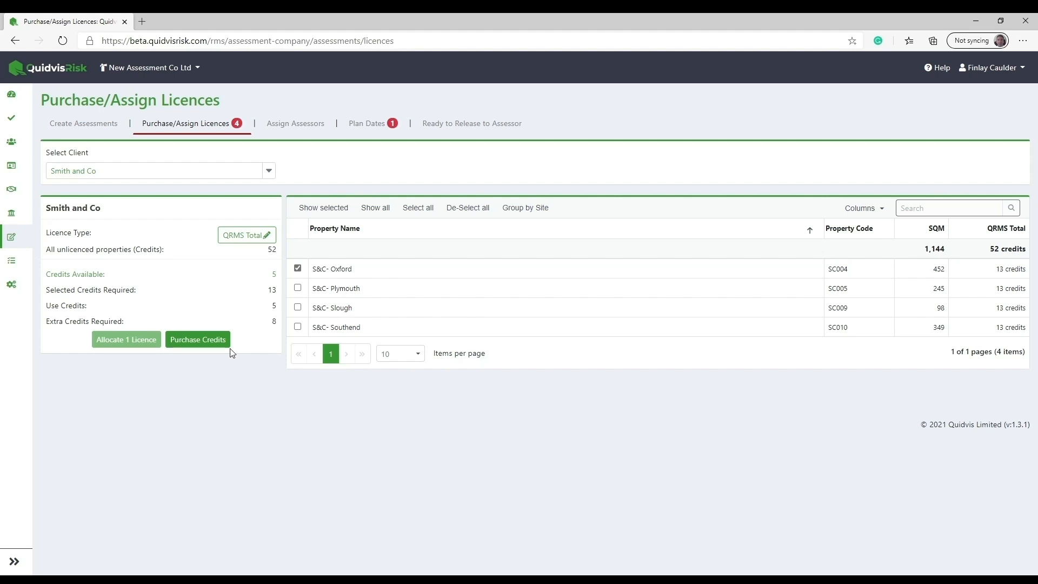
Purchase 8 extra credits with the reference "test" and dismiss the payment notice.
{"action": "left_click", "coordinate": [217, 346]}
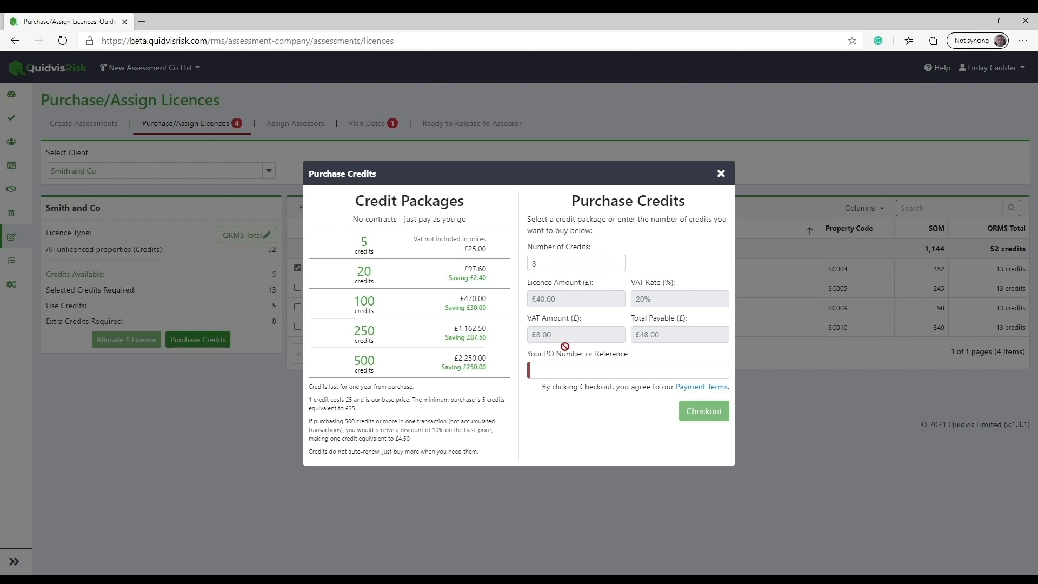
{"action": "left_click", "coordinate": [581, 375]}
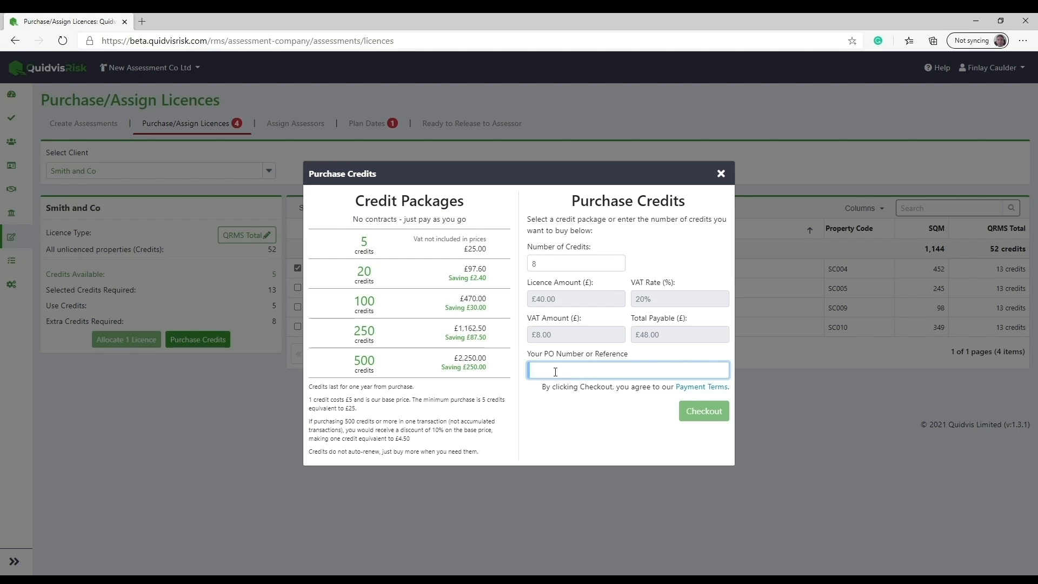
{"action": "type", "text": "test"}
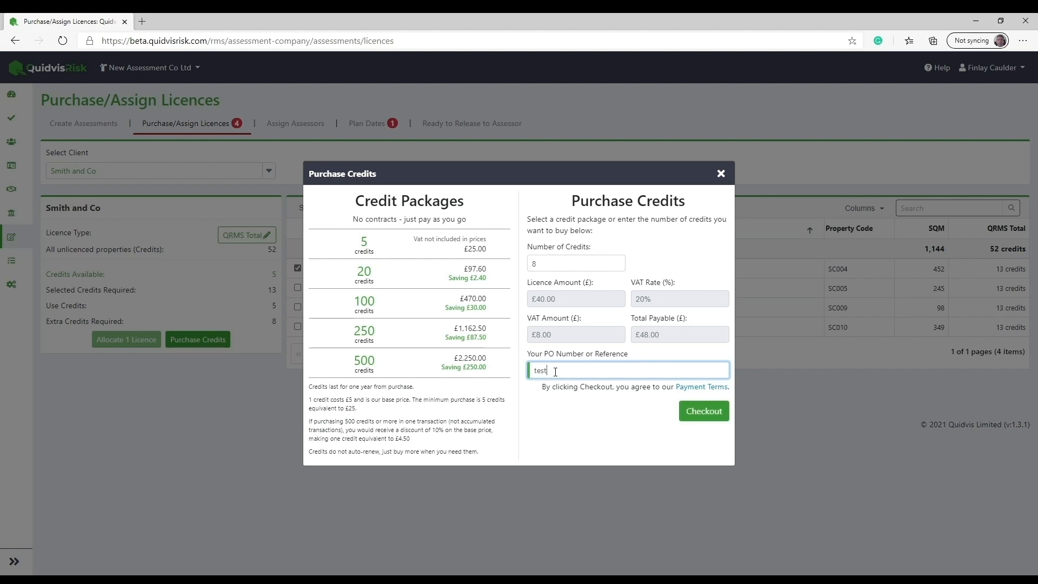
{"action": "left_click", "coordinate": [719, 414]}
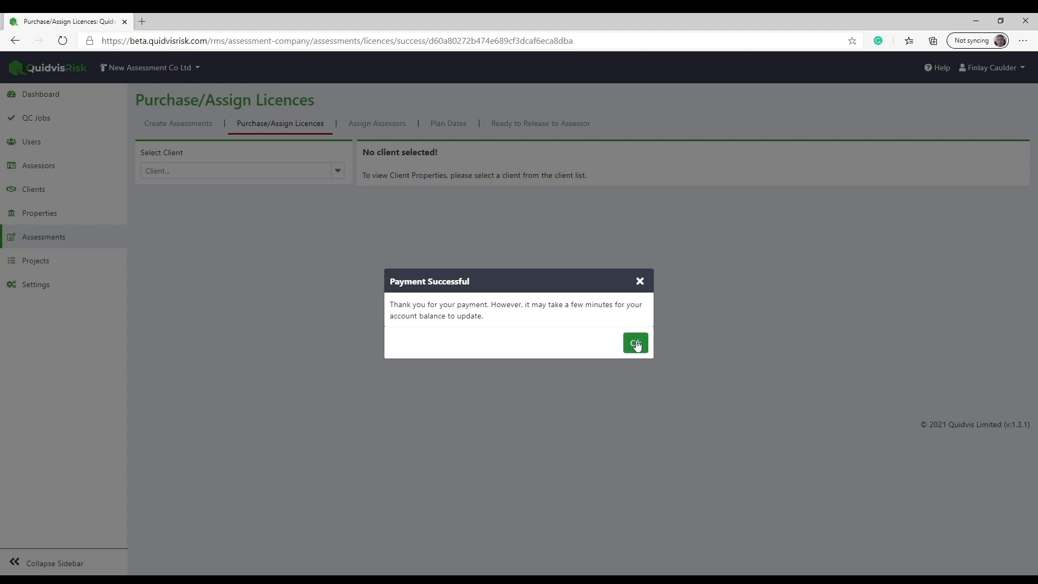
{"action": "left_click", "coordinate": [634, 342]}
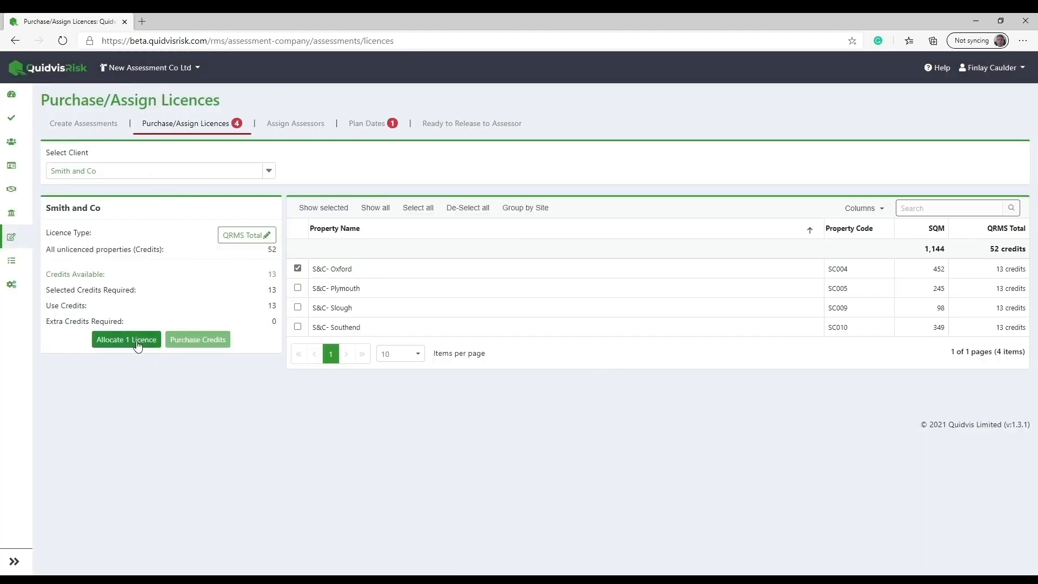
Allocate one licence using 13 credits to S&C- Oxford and assign its assessment to the signed-in user as assessor.
{"action": "left_click", "coordinate": [137, 340]}
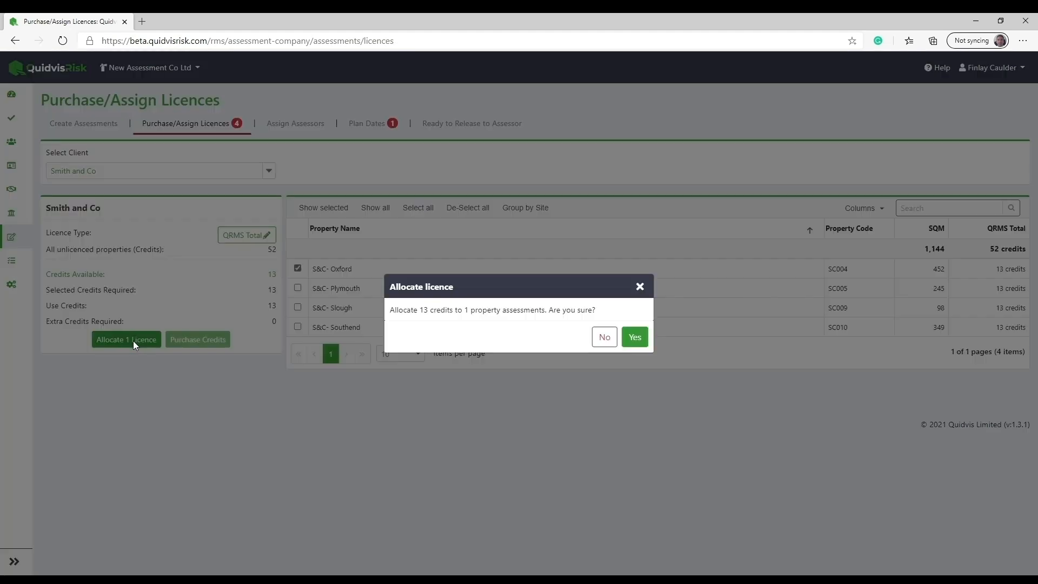
{"action": "left_click", "coordinate": [634, 337]}
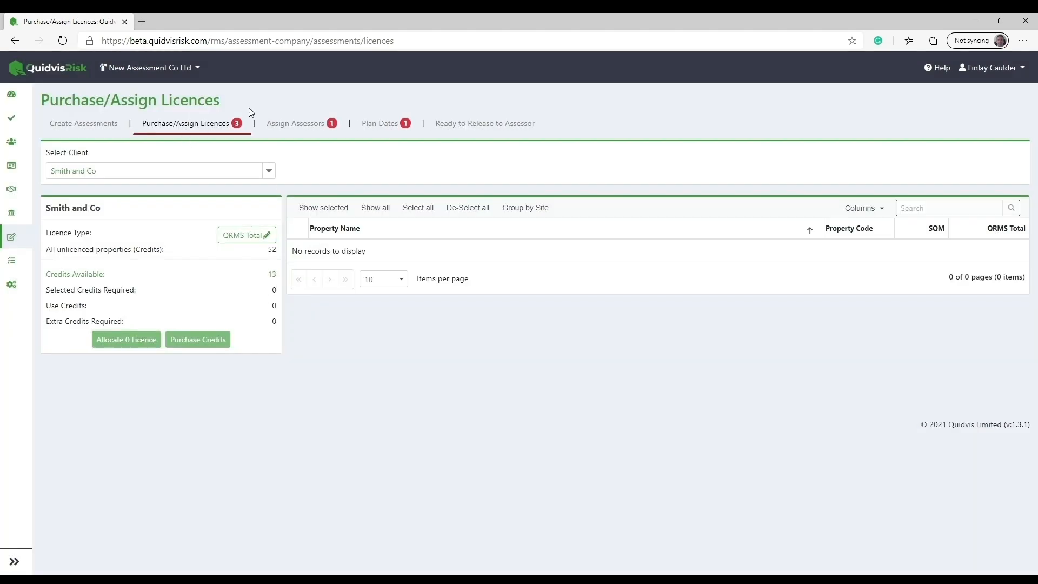
{"action": "left_click", "coordinate": [306, 125]}
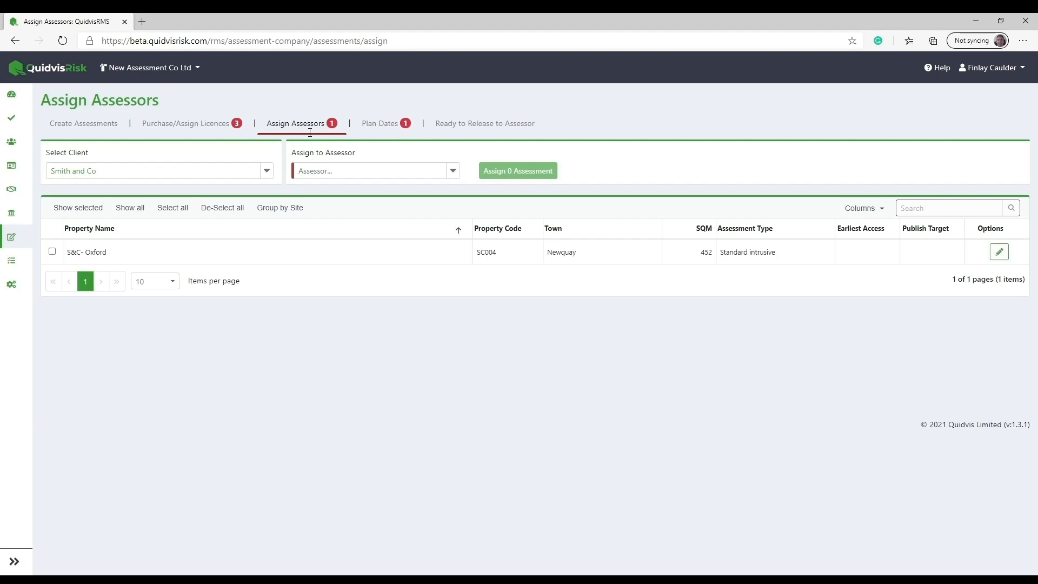
{"action": "left_click", "coordinate": [218, 247]}
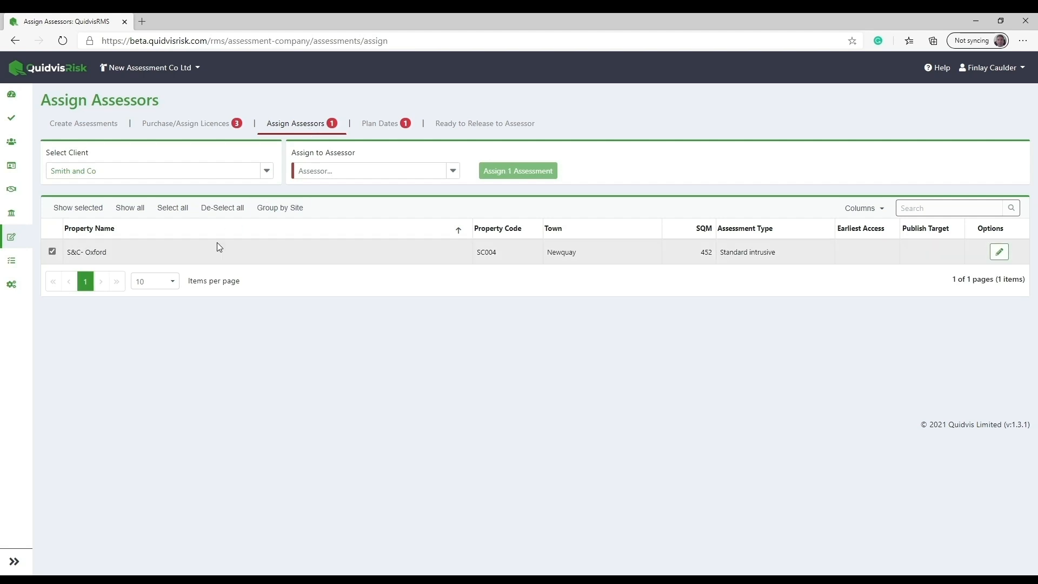
{"action": "left_click", "coordinate": [451, 171]}
{"action": "left_click", "coordinate": [360, 214]}
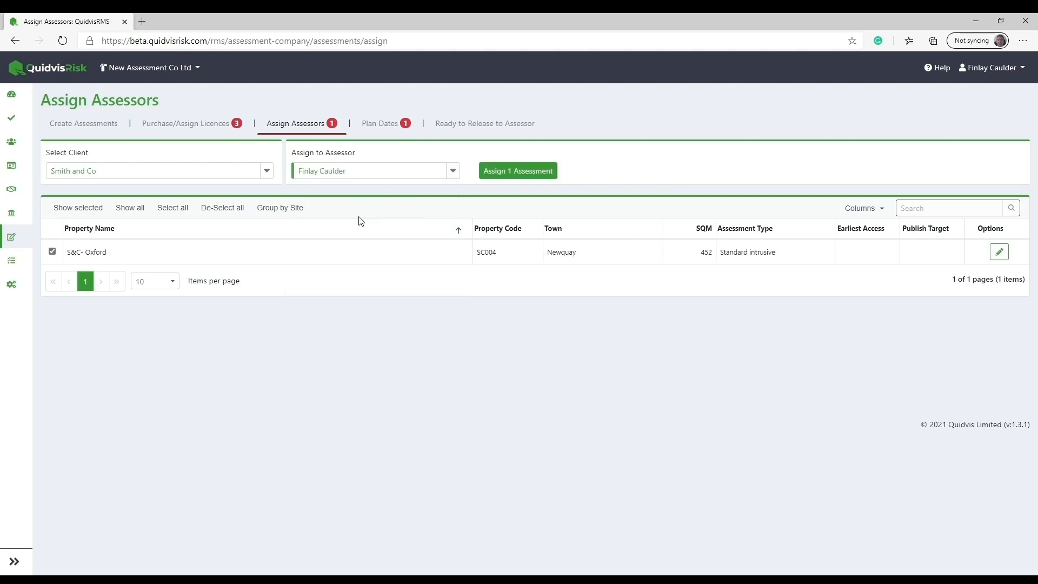
{"action": "left_click", "coordinate": [523, 174]}
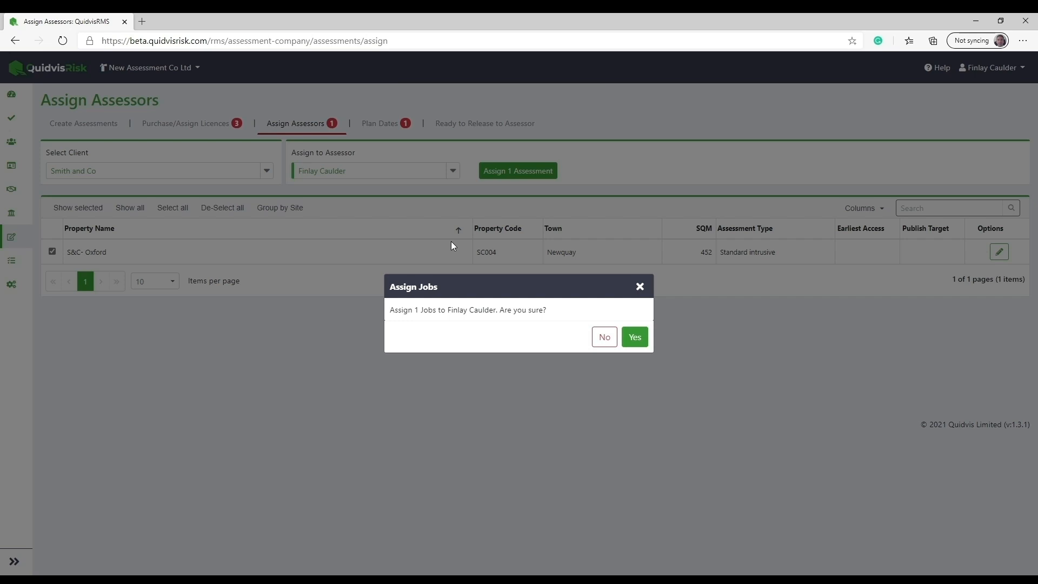
{"action": "left_click", "coordinate": [633, 336]}
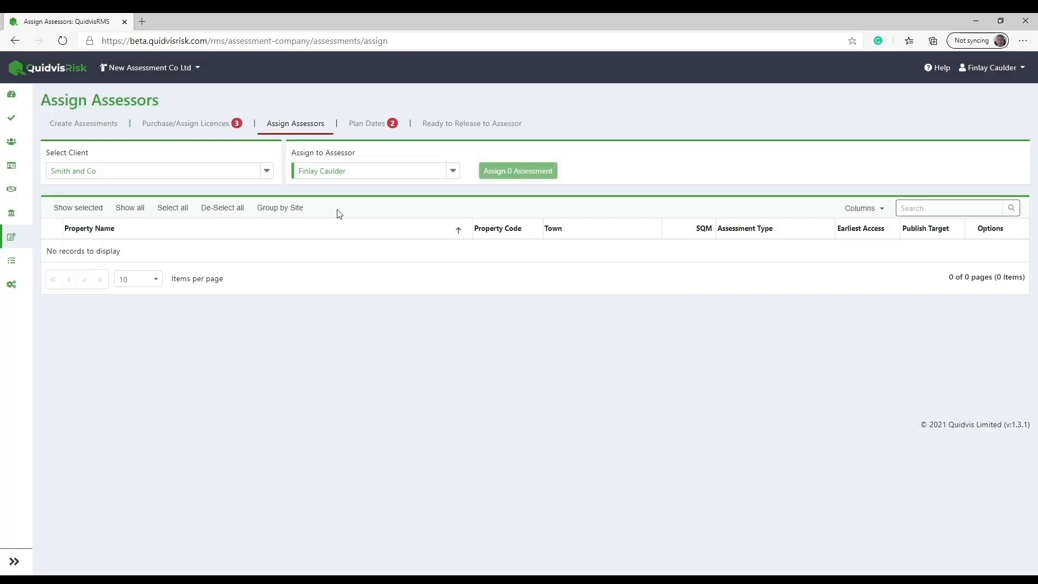
Plan the S&C- Oxford assessment with a start date of 8 Feb 2021 and an end date of 11 Feb 2021.
{"action": "left_click", "coordinate": [369, 124]}
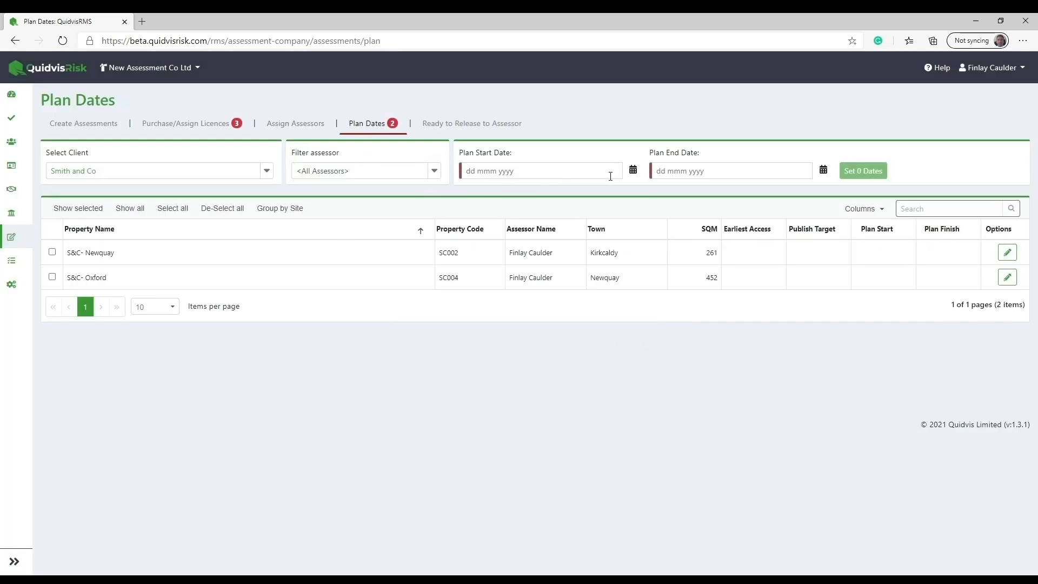
{"action": "left_click", "coordinate": [634, 171]}
{"action": "left_click", "coordinate": [574, 192]}
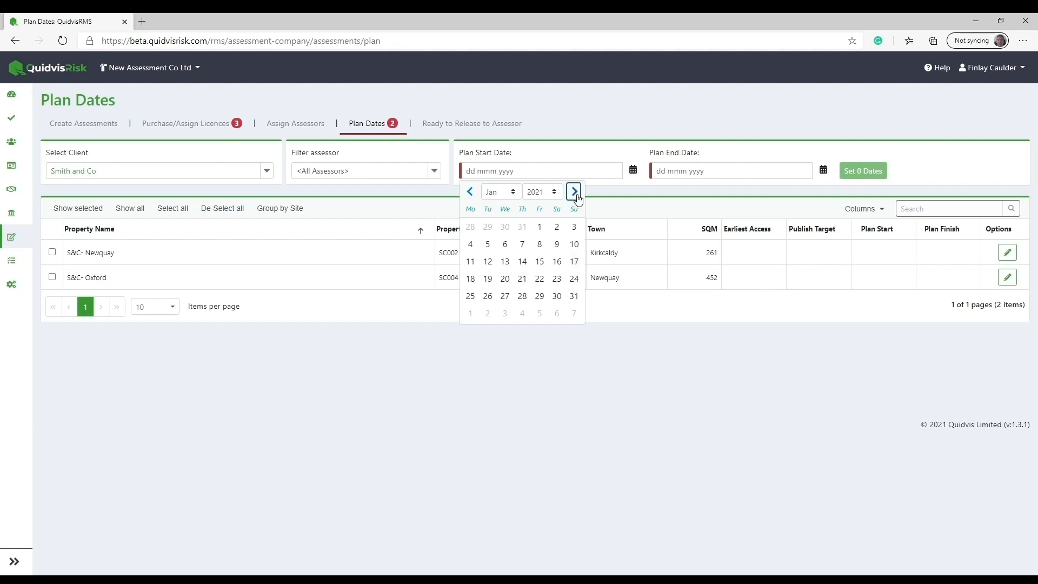
{"action": "left_click", "coordinate": [470, 244]}
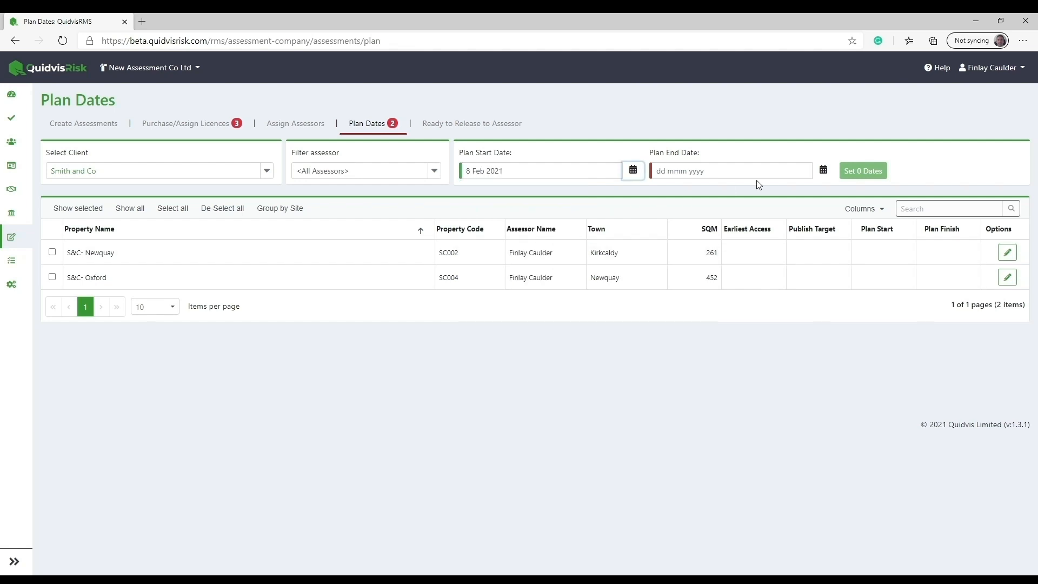
{"action": "left_click", "coordinate": [825, 171]}
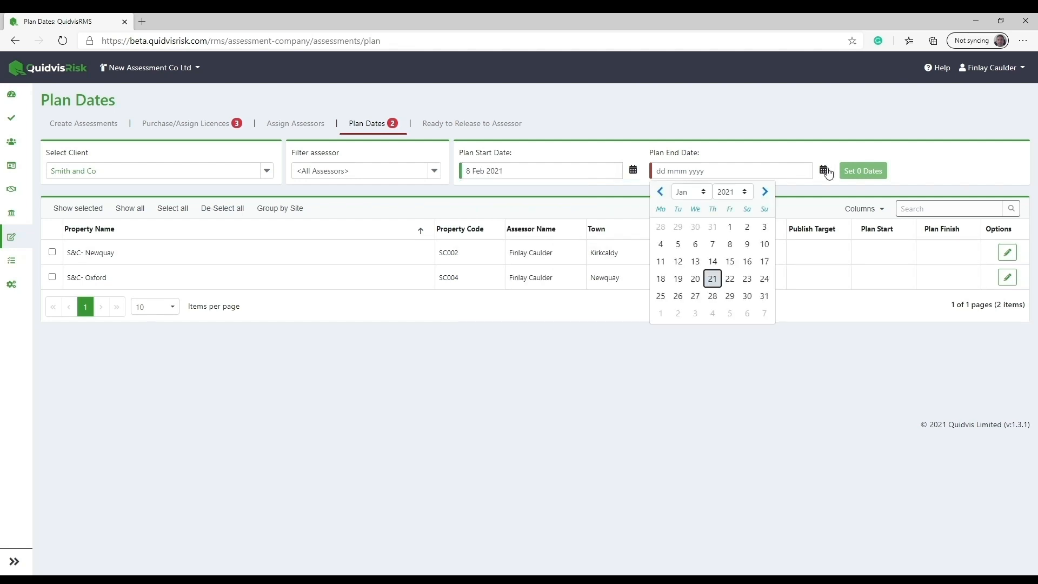
{"action": "left_click", "coordinate": [764, 192]}
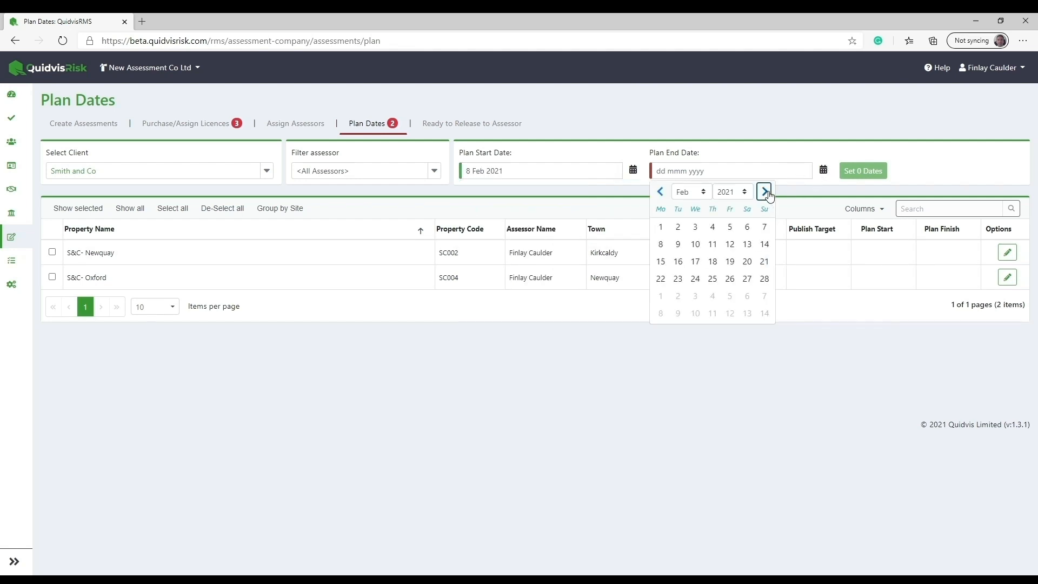
{"action": "left_click", "coordinate": [714, 246]}
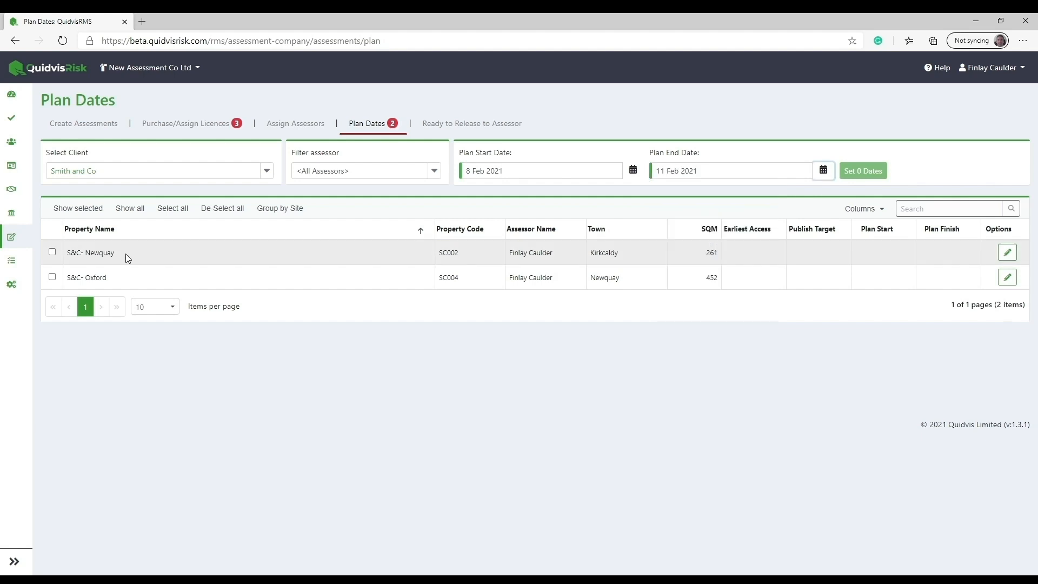
{"action": "left_click", "coordinate": [190, 273]}
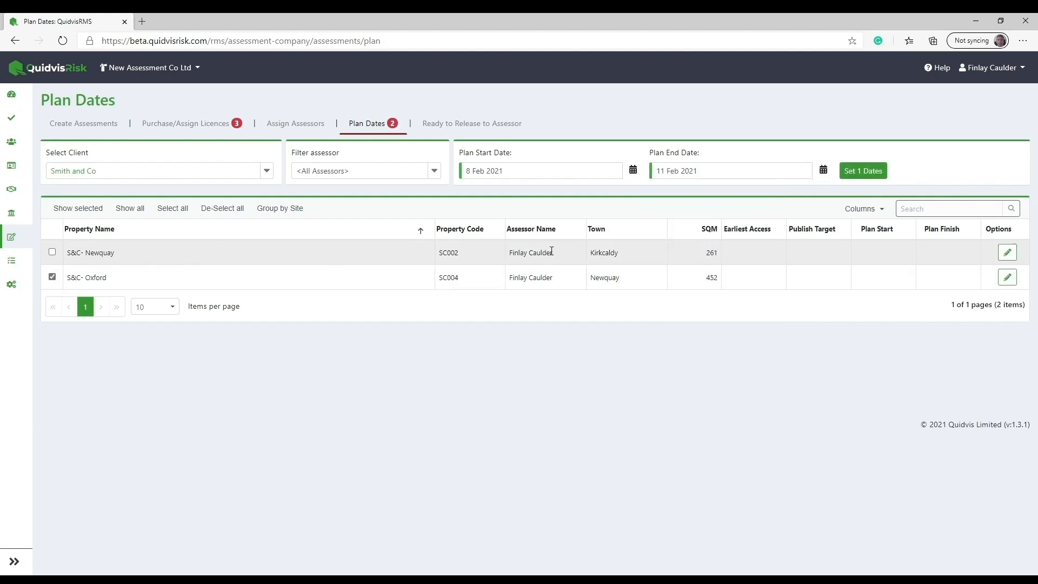
{"action": "left_click", "coordinate": [862, 174]}
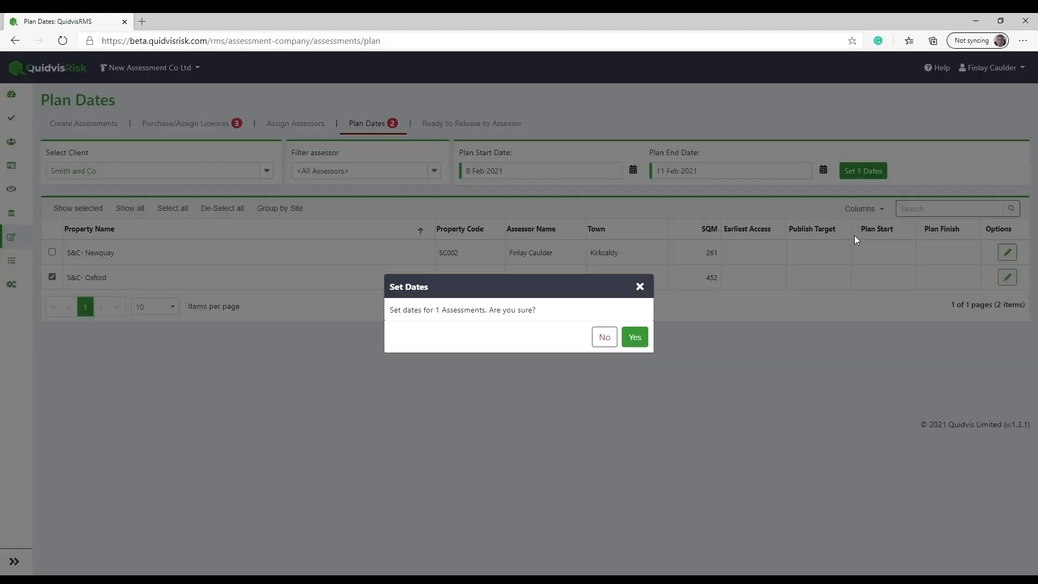
{"action": "left_click", "coordinate": [634, 337]}
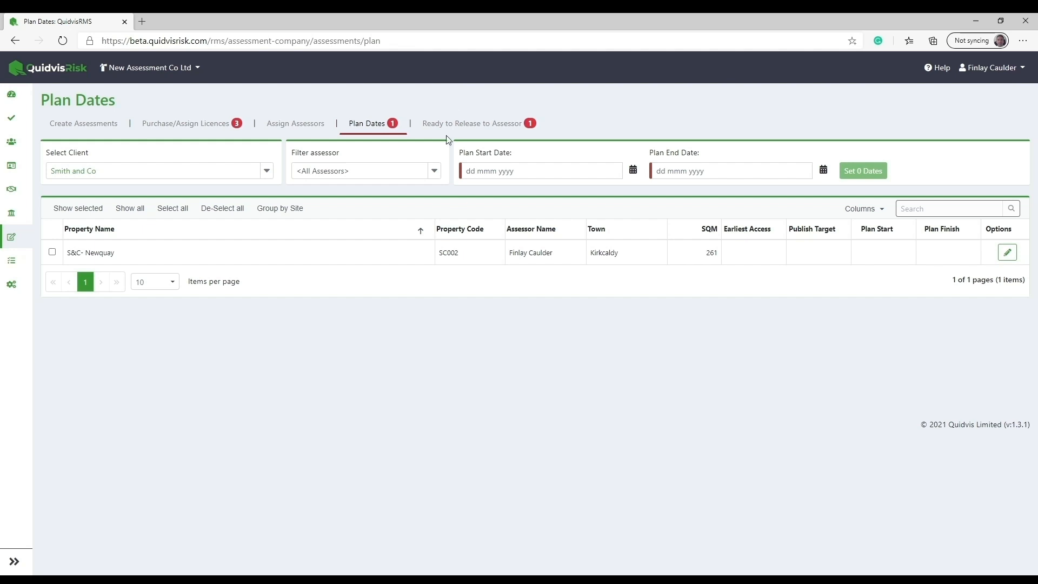
Release the planned S&C- Oxford assessment to its assessor.
{"action": "left_click", "coordinate": [473, 123]}
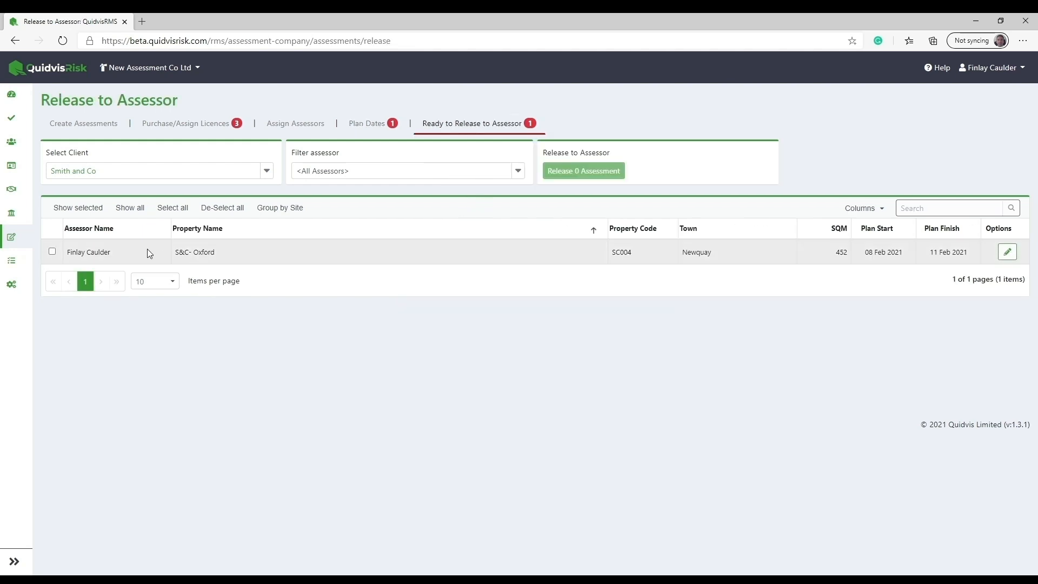
{"action": "left_click", "coordinate": [147, 252]}
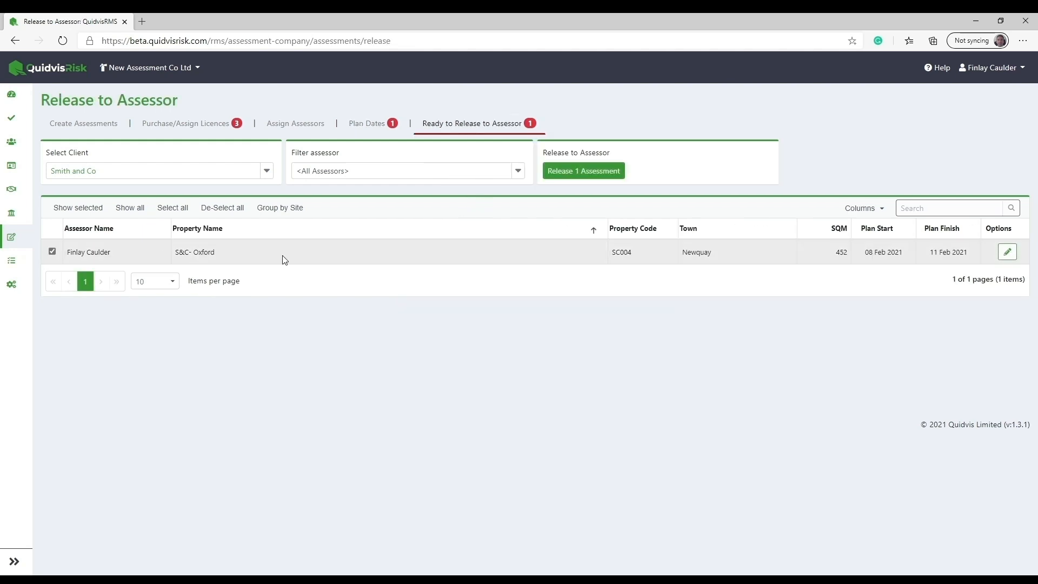
{"action": "left_click", "coordinate": [593, 173]}
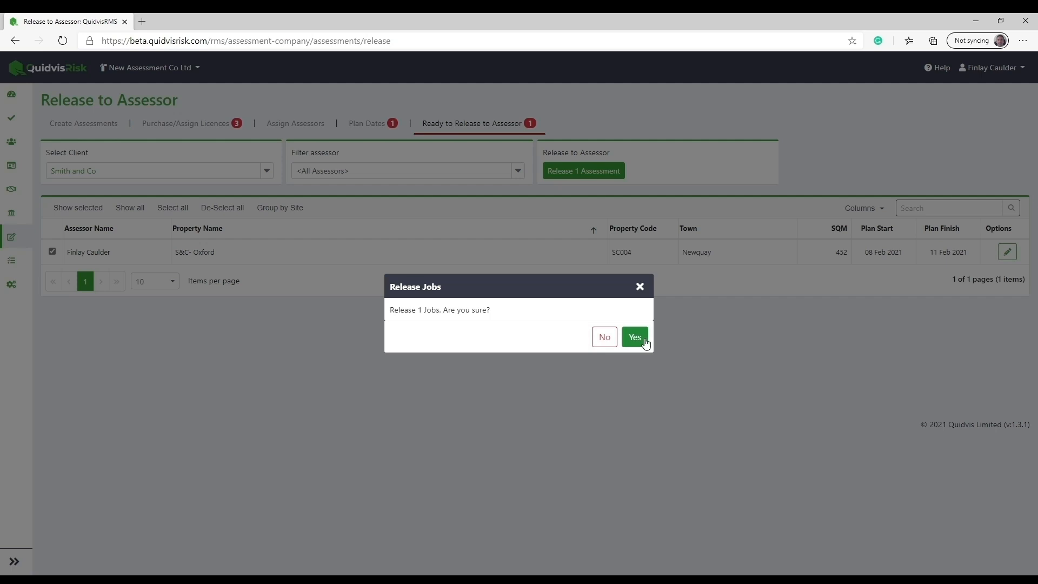
{"action": "left_click", "coordinate": [643, 339]}
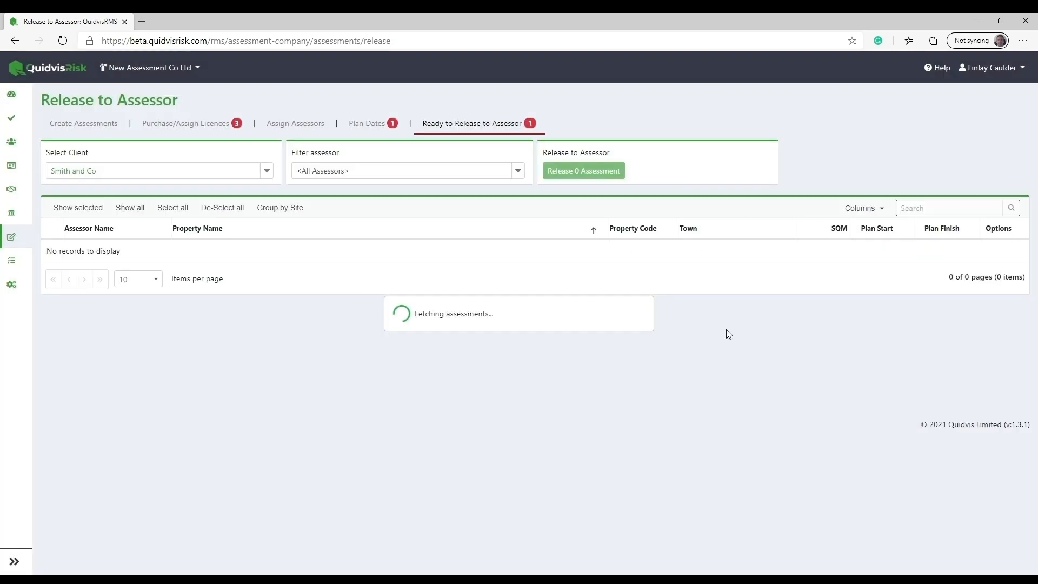